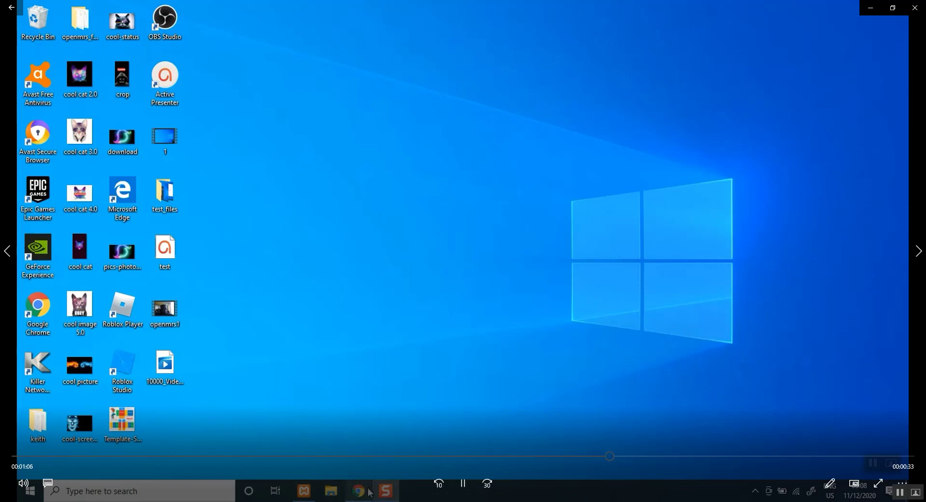
Bring the Camera app preview window back on screen over the desktop
left_click(385, 491)
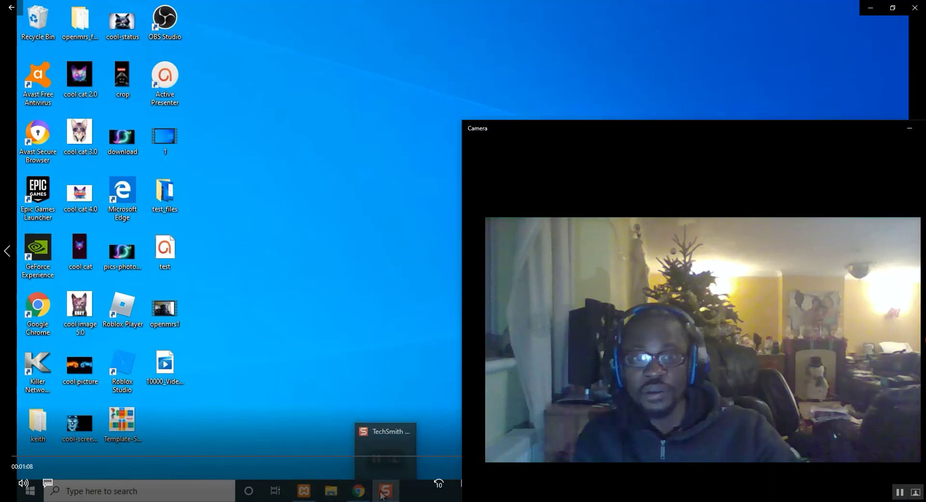